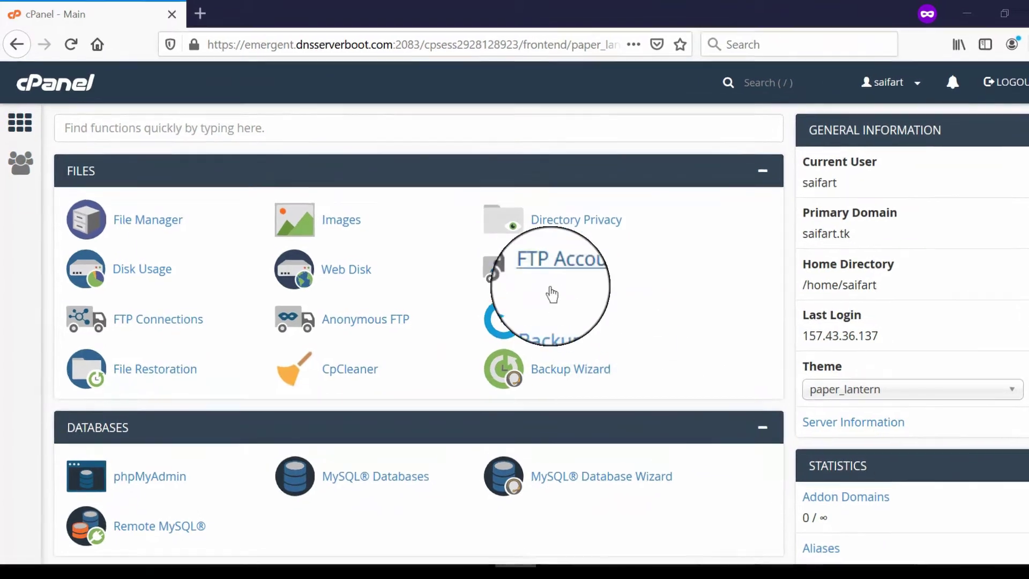
# On the FTP Accounts page, enter login 'test' and its password in both password fields
pyautogui.click(549, 263)
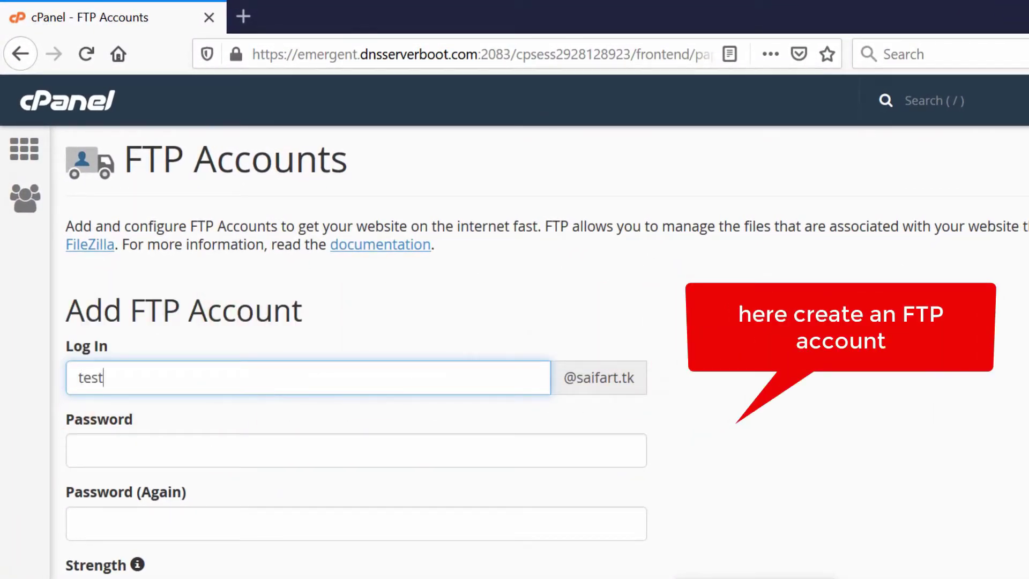
pyautogui.click(314, 448)
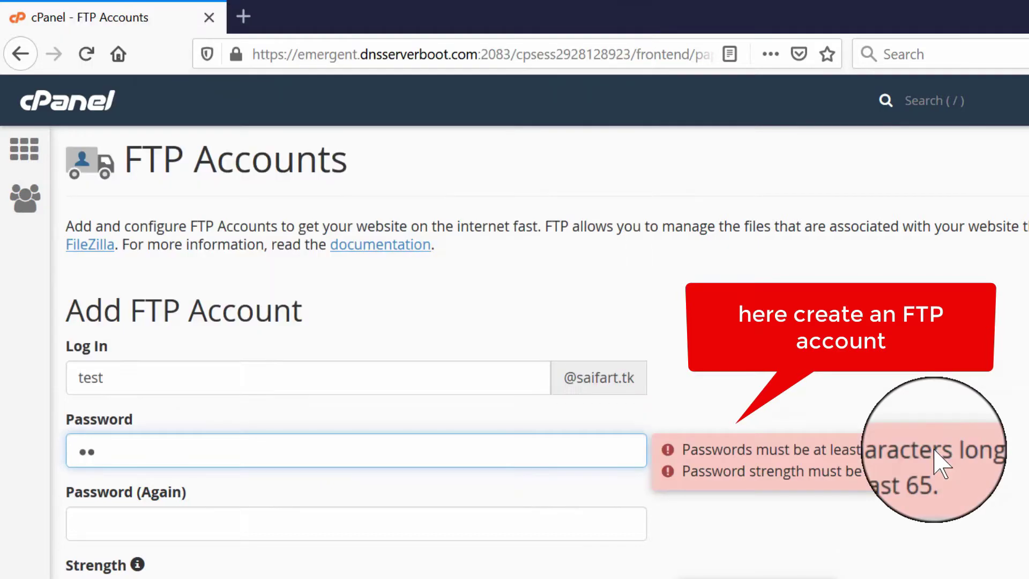
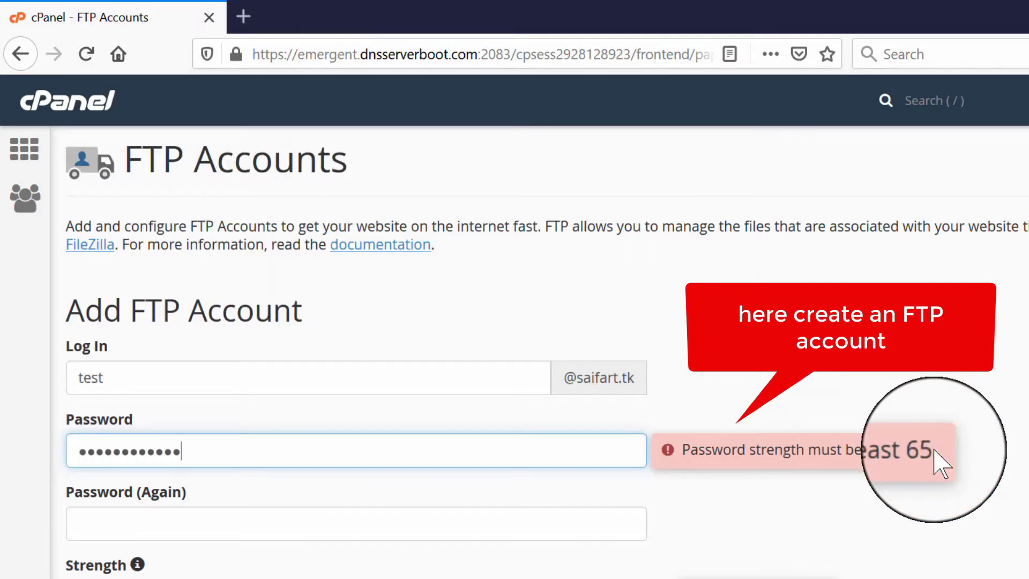
pyautogui.click(347, 524)
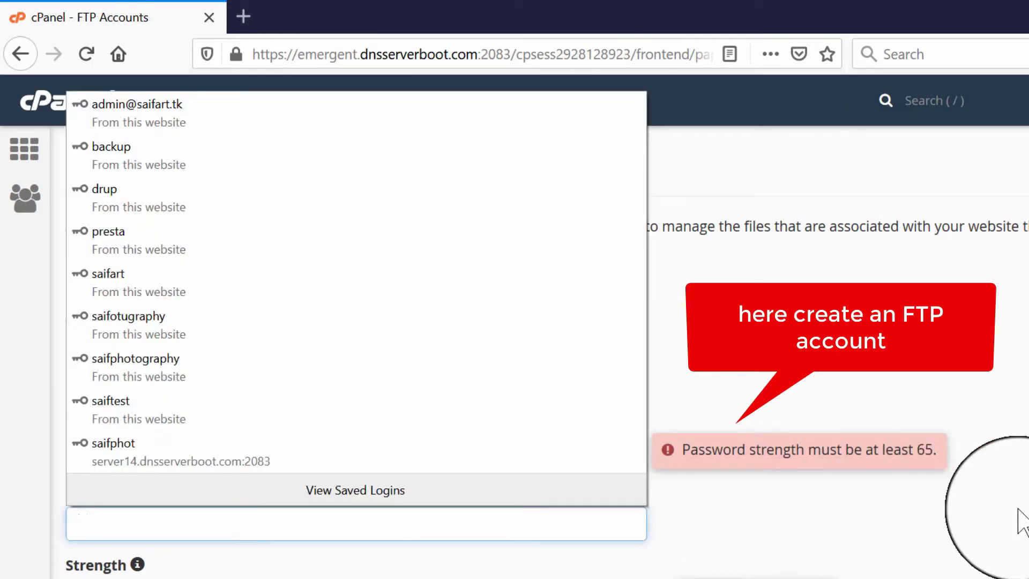
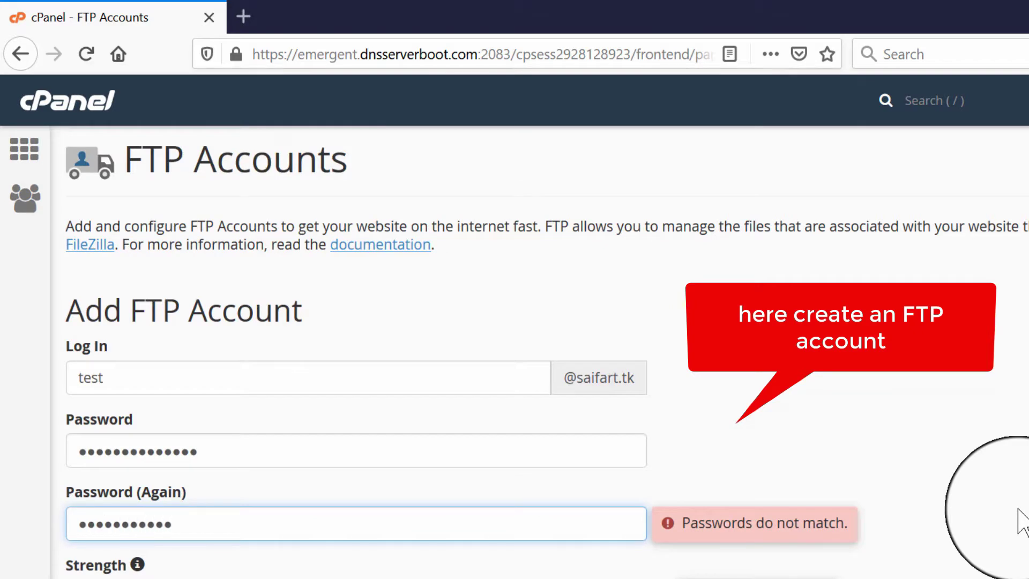
pyautogui.scroll(-5, 1021, 521)
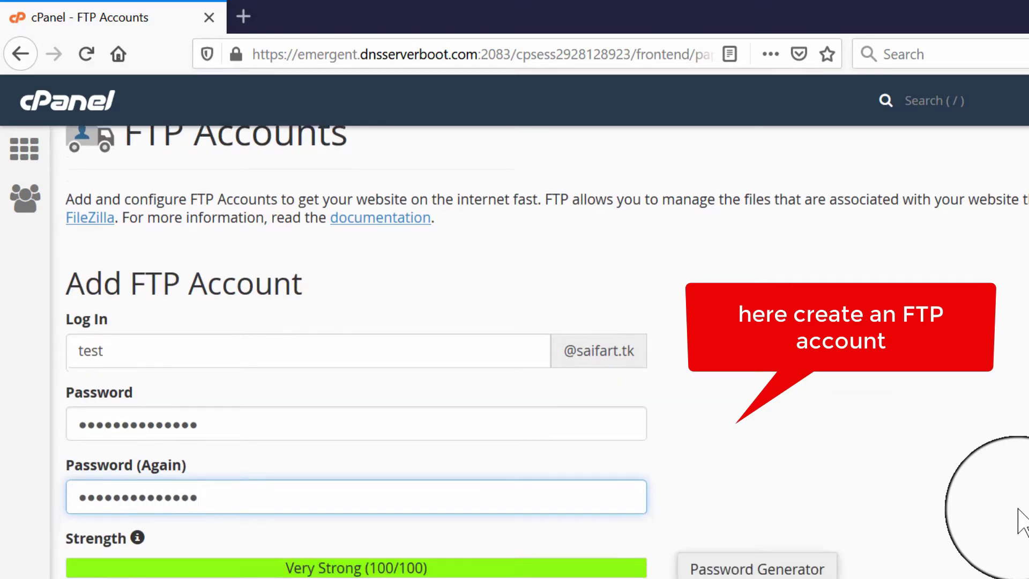
# Create the test account with directory public_html/saifart.tk/test and a 2000 MB quota
pyautogui.click(486, 469)
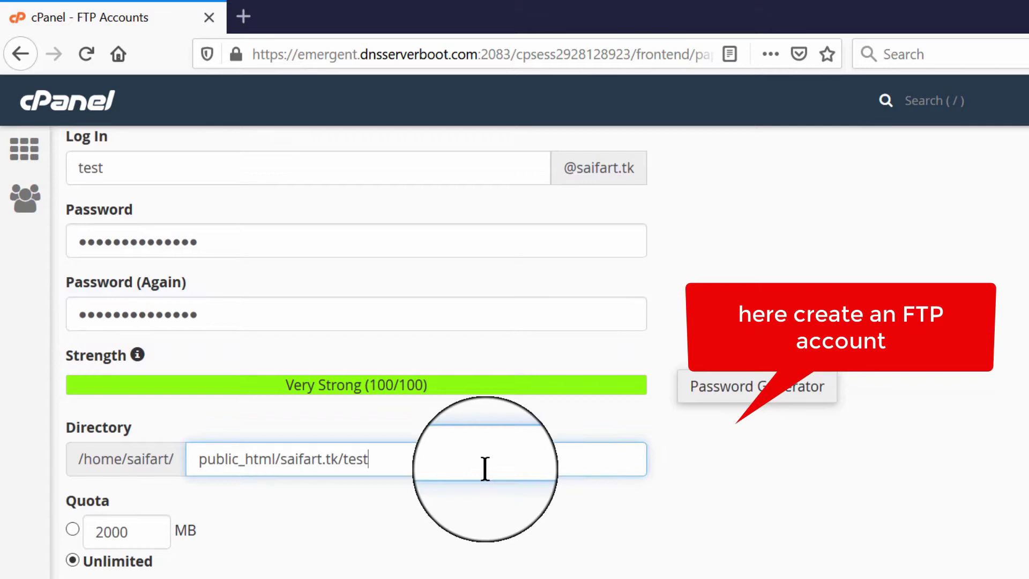
pyautogui.scroll(-3, 475, 480)
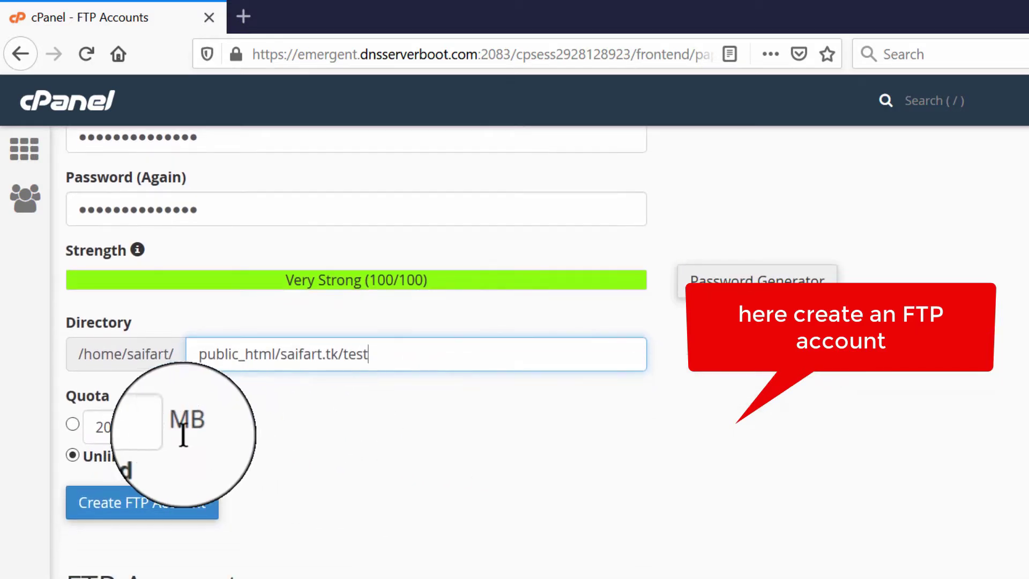
pyautogui.doubleClick(134, 427)
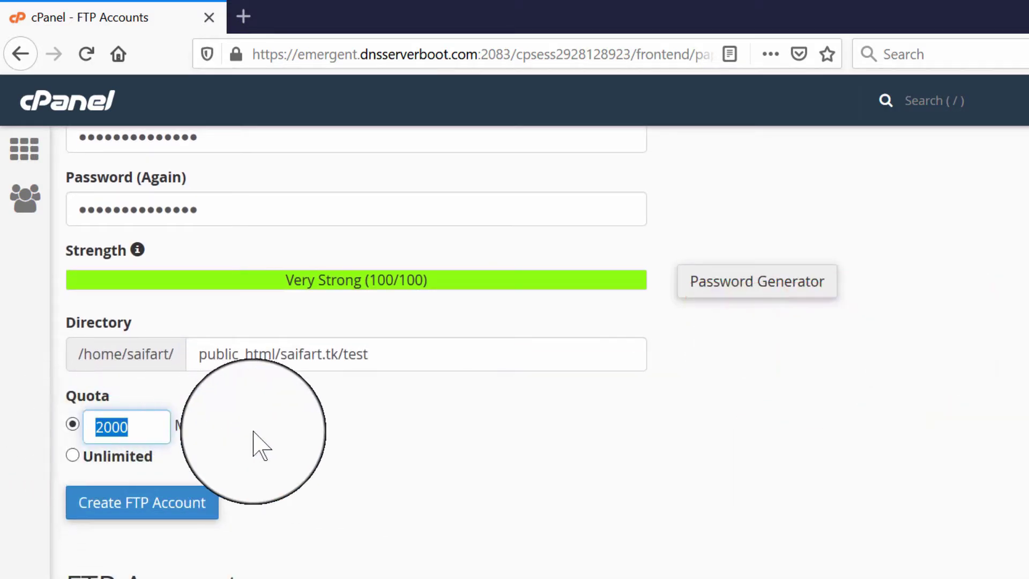
pyautogui.click(336, 443)
pyautogui.click(131, 510)
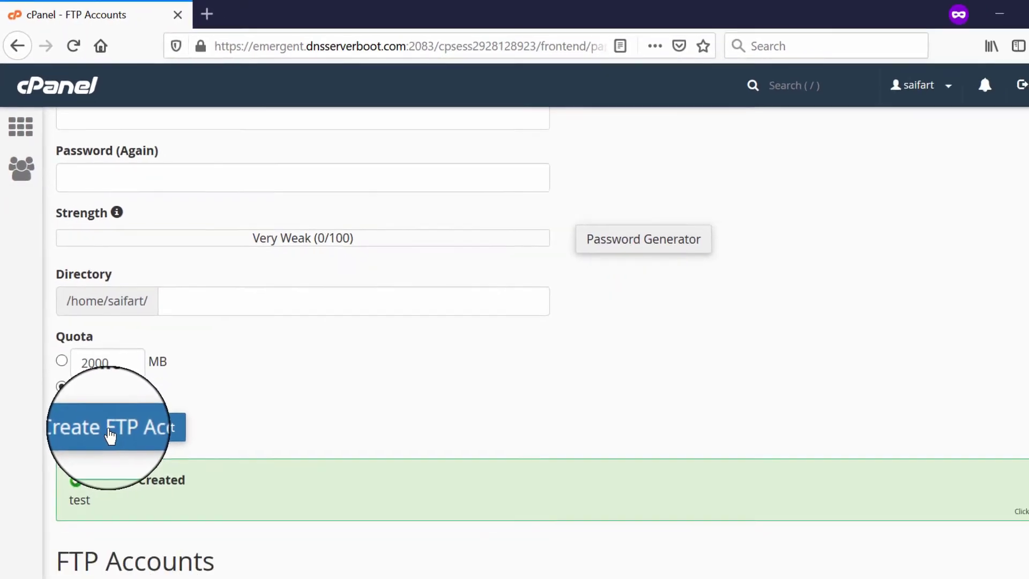
pyautogui.click(219, 470)
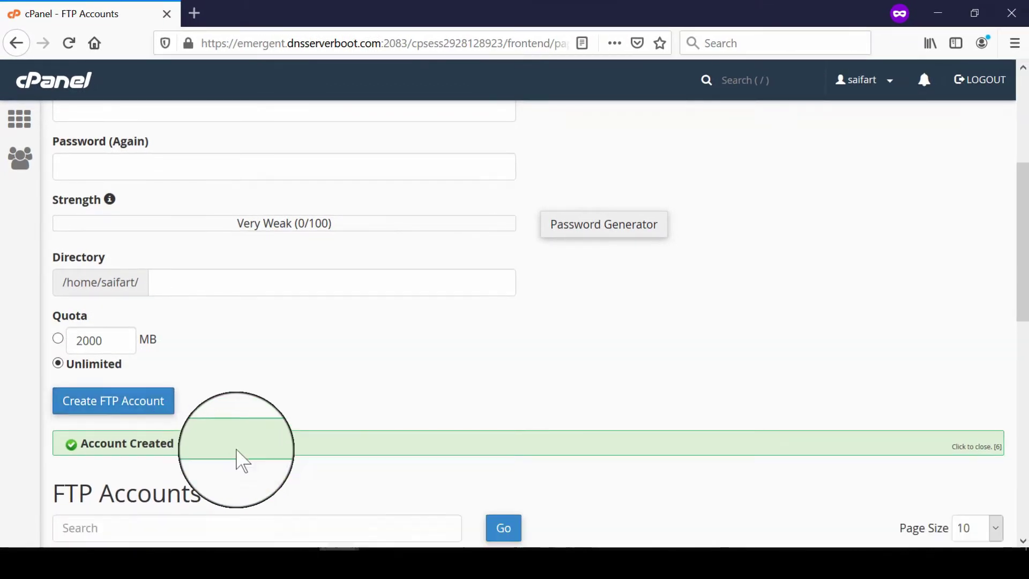
pyautogui.scroll(-5, 241, 450)
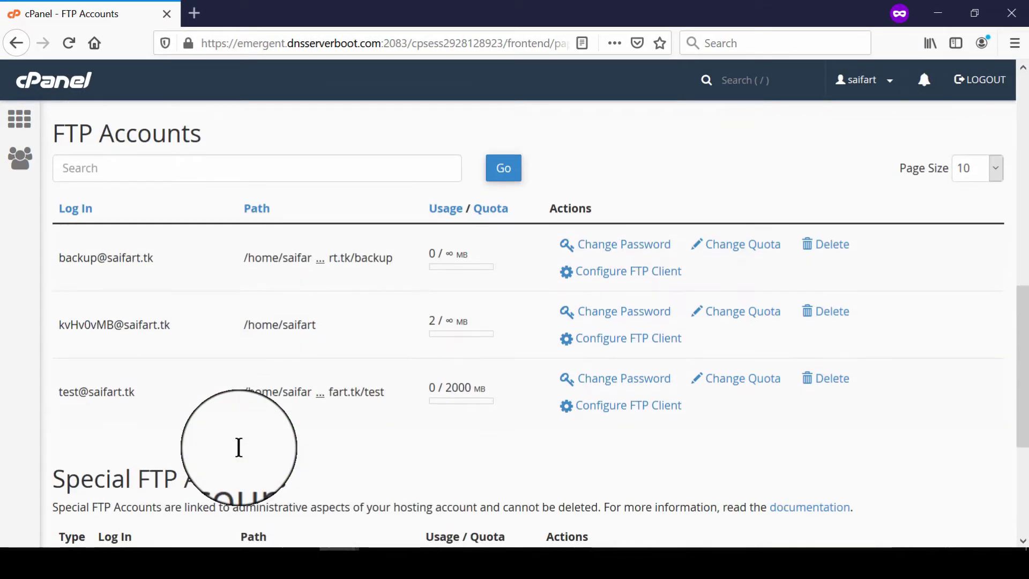
pyautogui.scroll(-1, 245, 454)
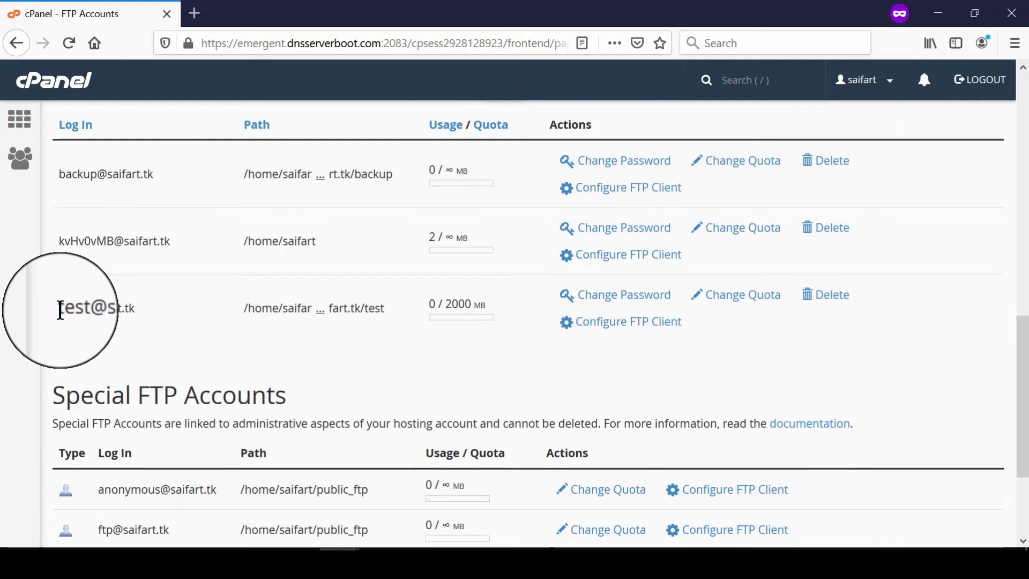
pyautogui.moveTo(60, 310); pyautogui.dragTo(156, 332)
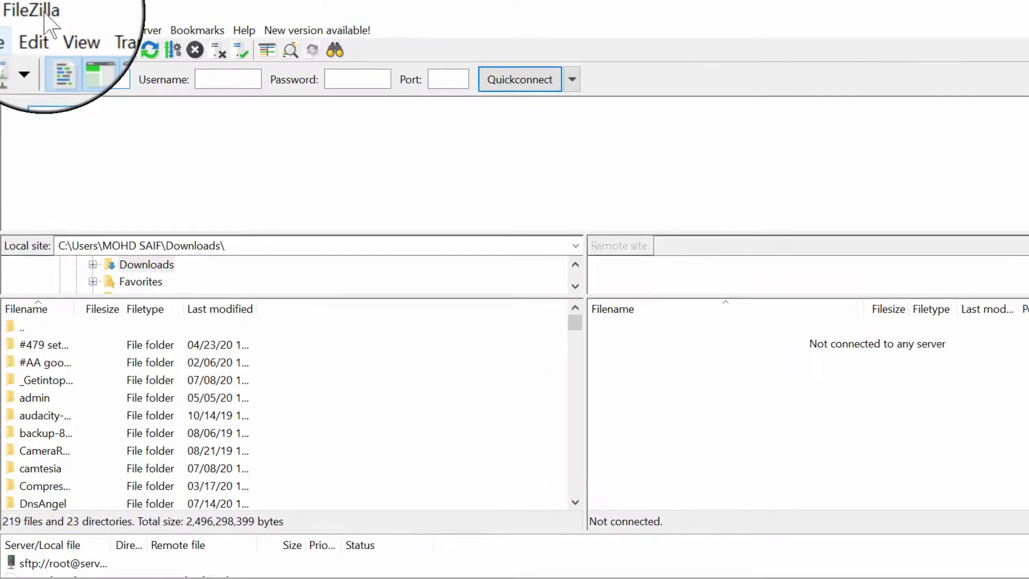
pyautogui.click(13, 10)
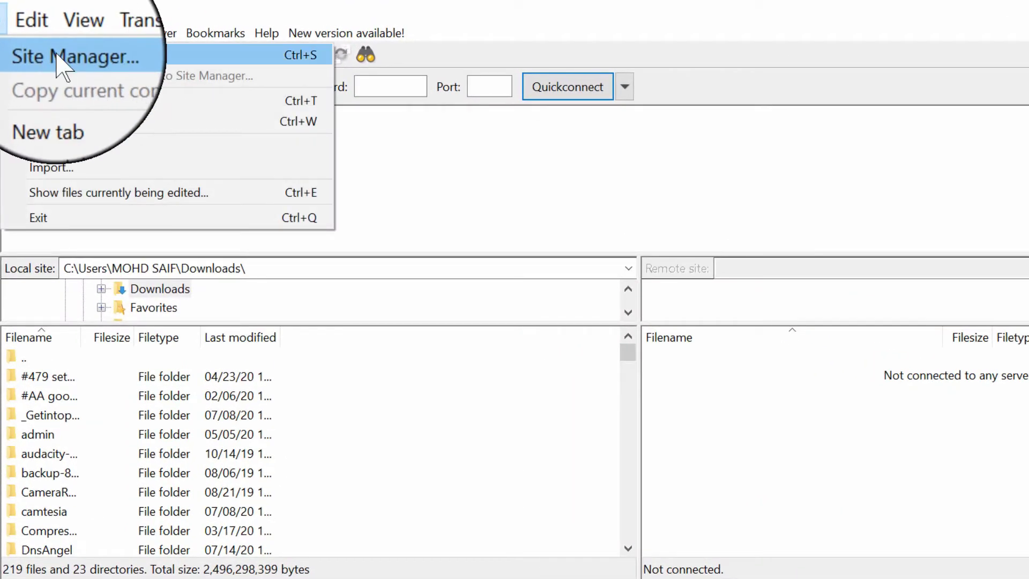
pyautogui.click(49, 56)
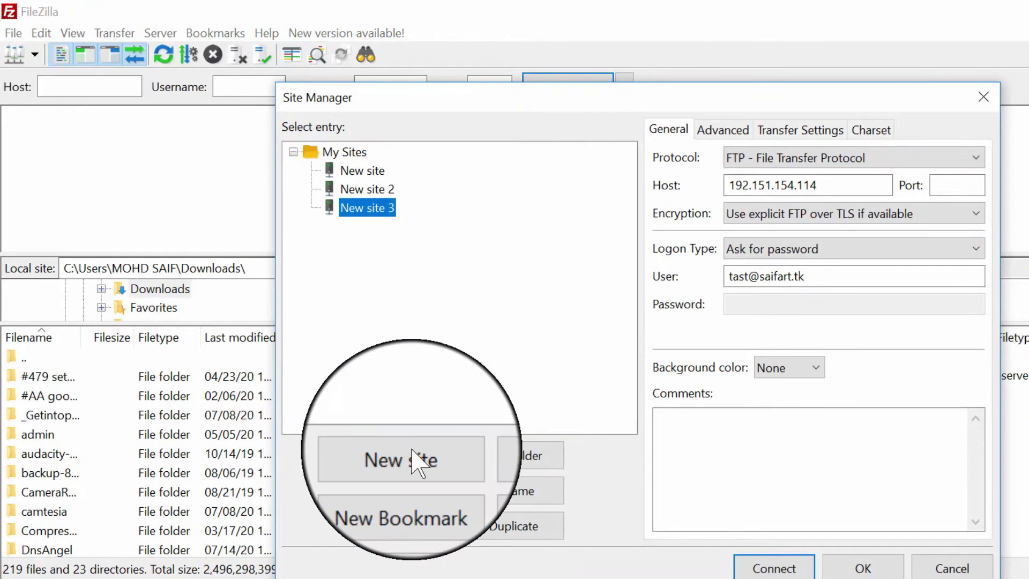
pyautogui.click(407, 456)
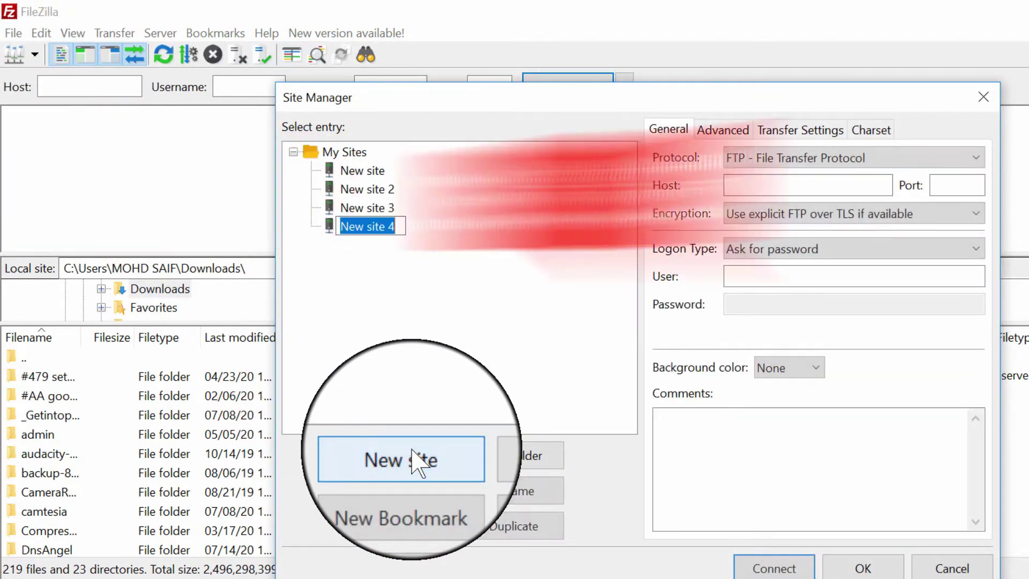
pyautogui.click(844, 159)
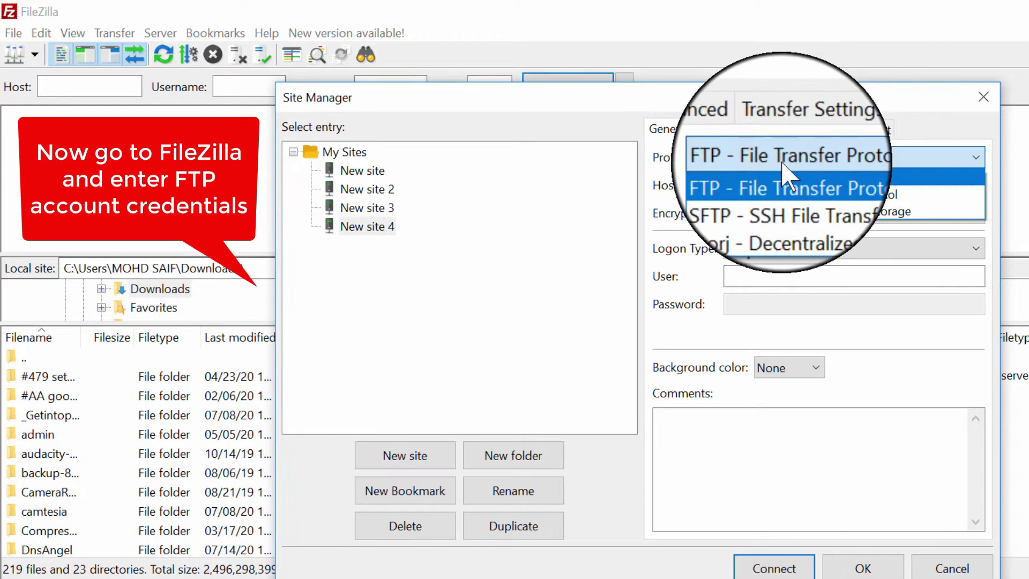
pyautogui.click(784, 180)
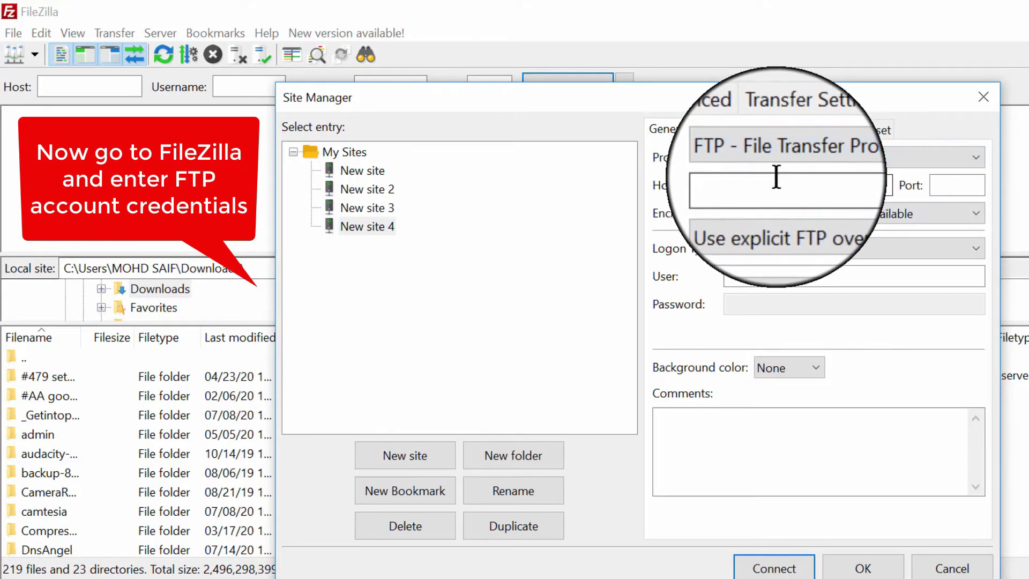
pyautogui.click(750, 186)
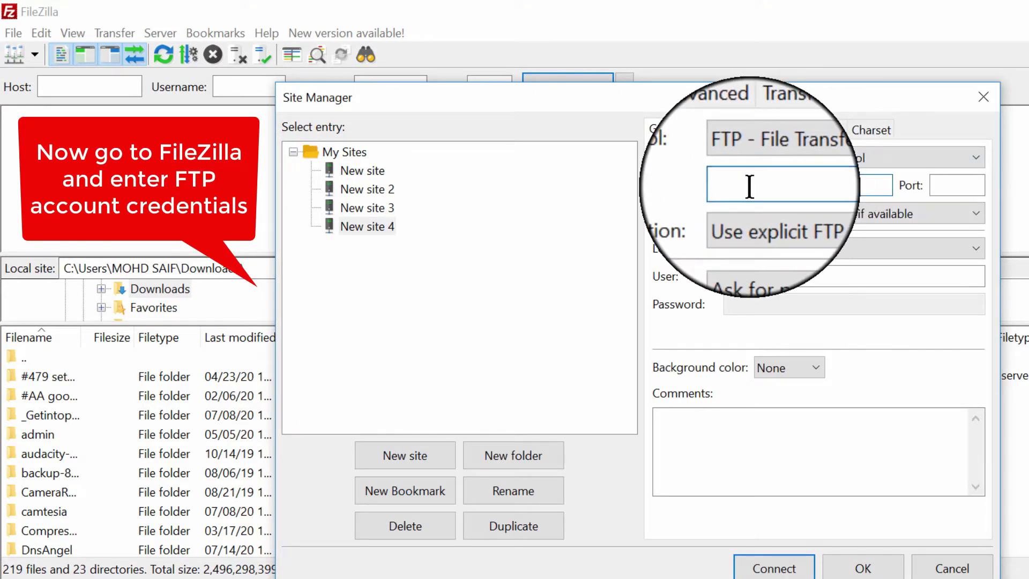
pyautogui.write('192.151.154.114')
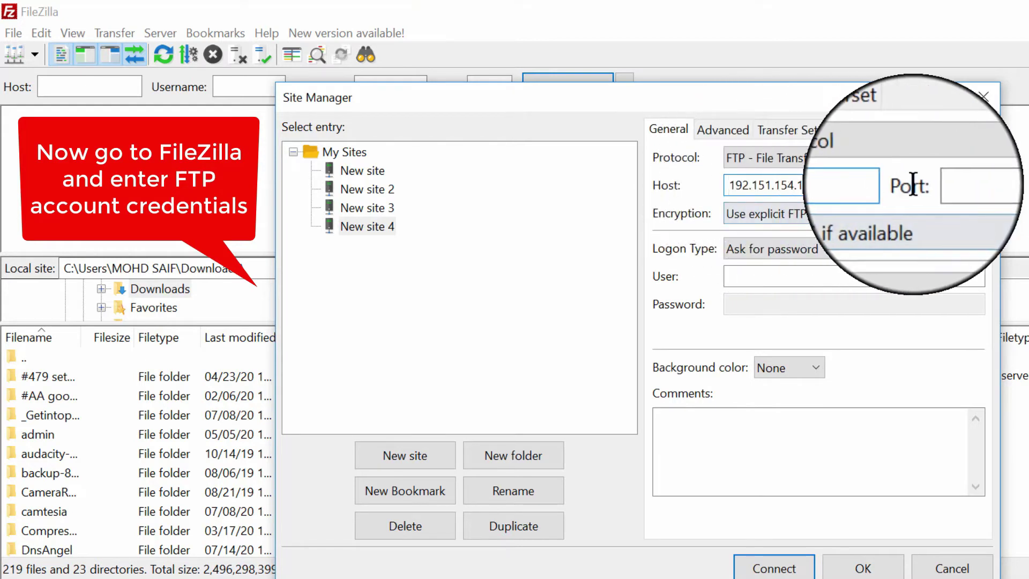
pyautogui.click(945, 186)
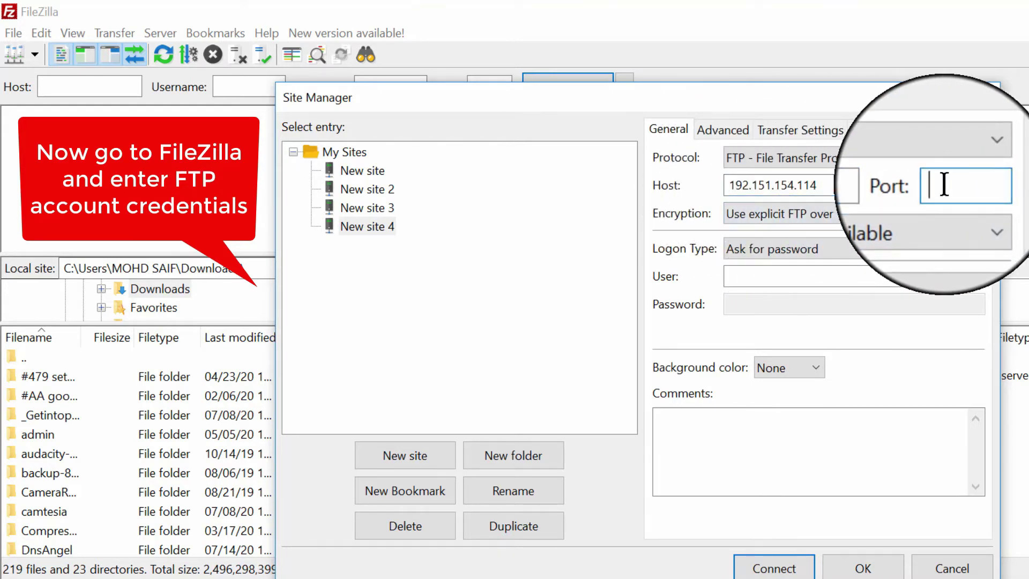
pyautogui.write('21')
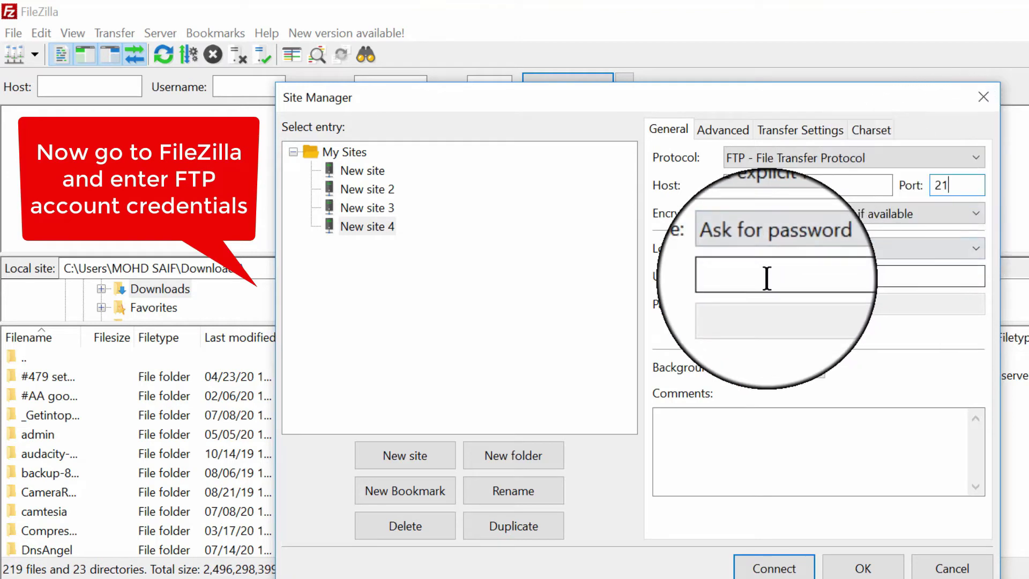
pyautogui.click(764, 276)
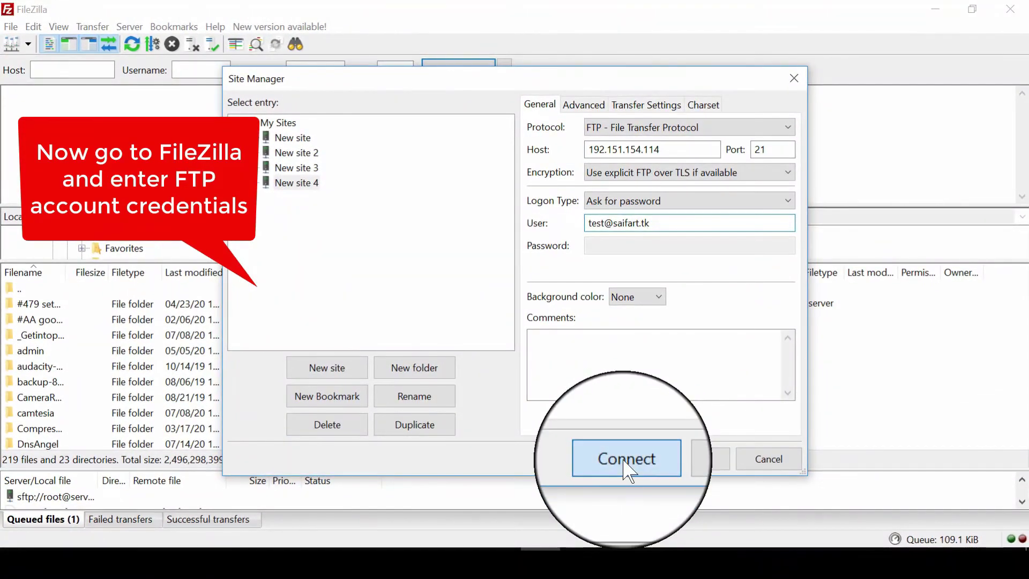
# Connect New site 4, supplying the account password when prompted
pyautogui.click(625, 459)
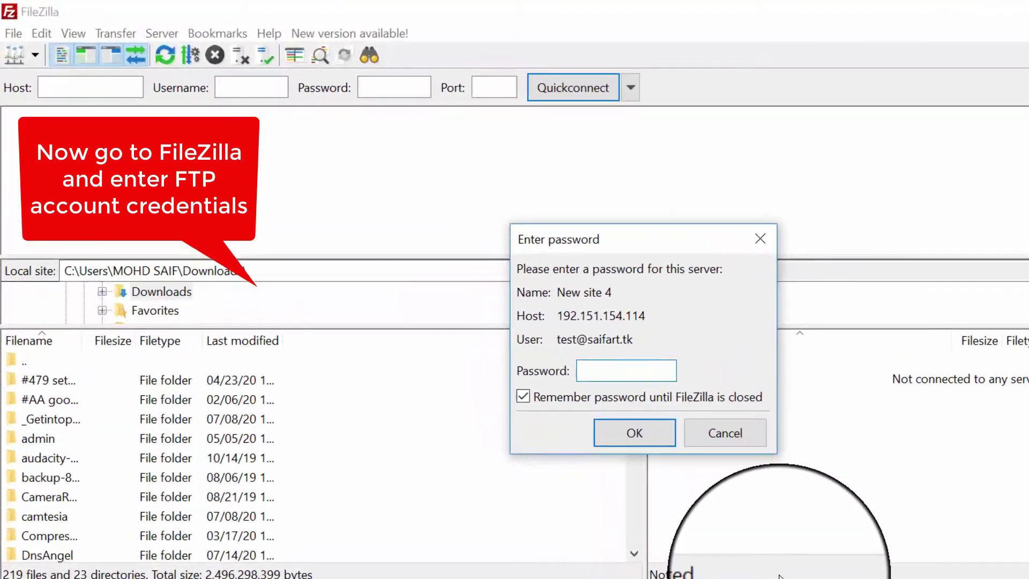
pyautogui.write('••••')
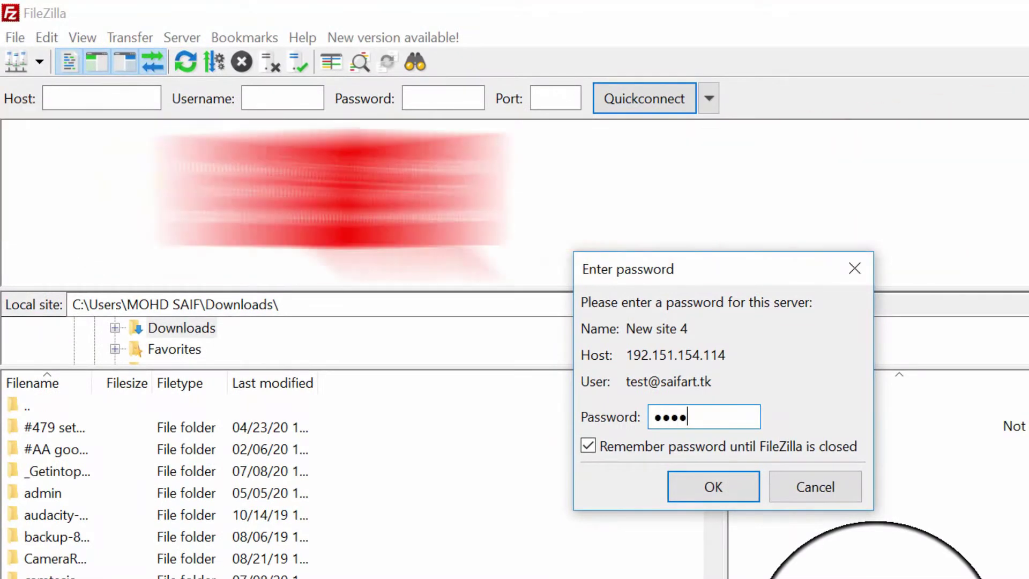
pyautogui.write('•')
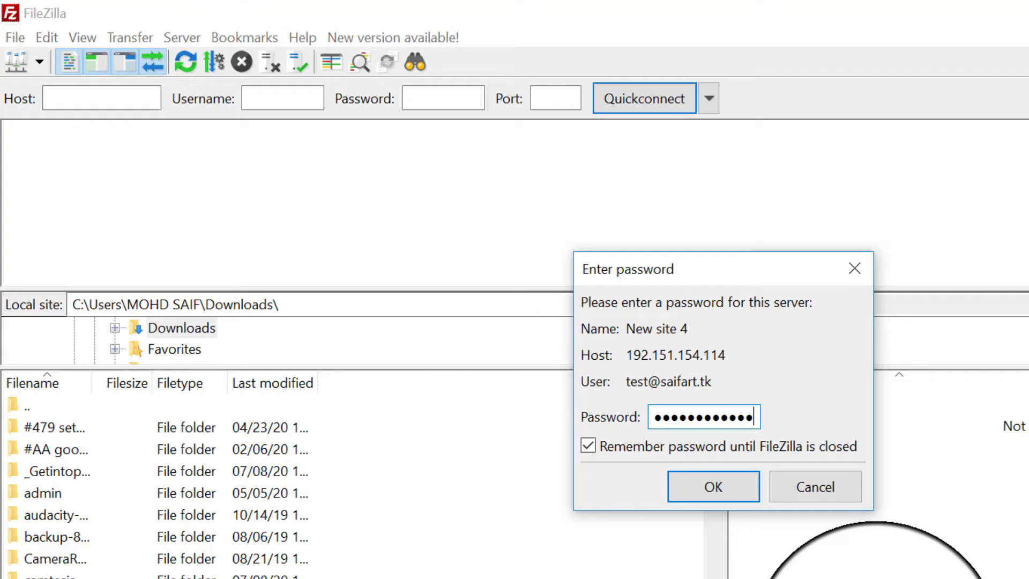
pyautogui.write('•')
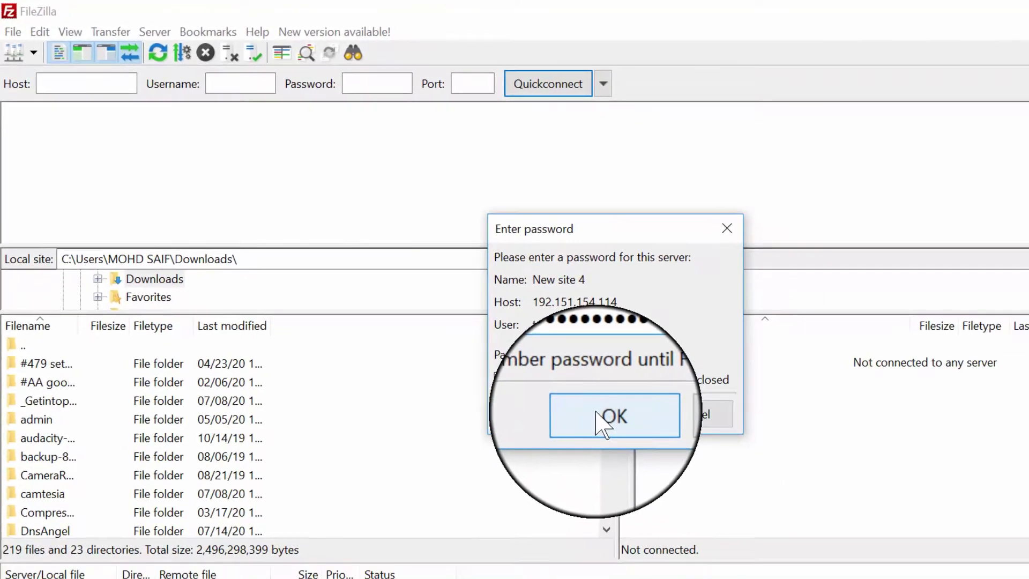
pyautogui.click(713, 486)
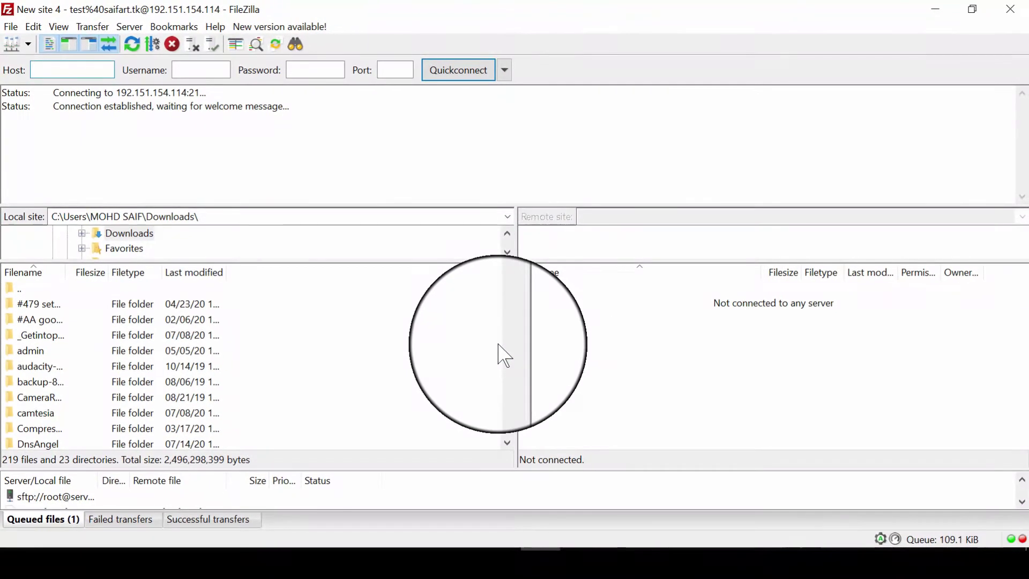